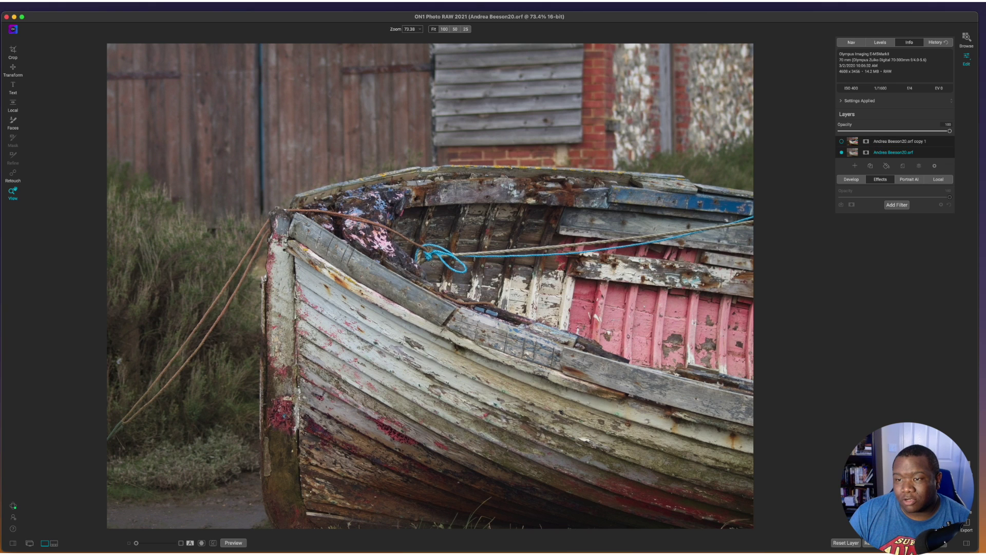
Toggle the saturated top layer's visibility on, off and on to compare it with the base boat photo.
left_click(842, 141)
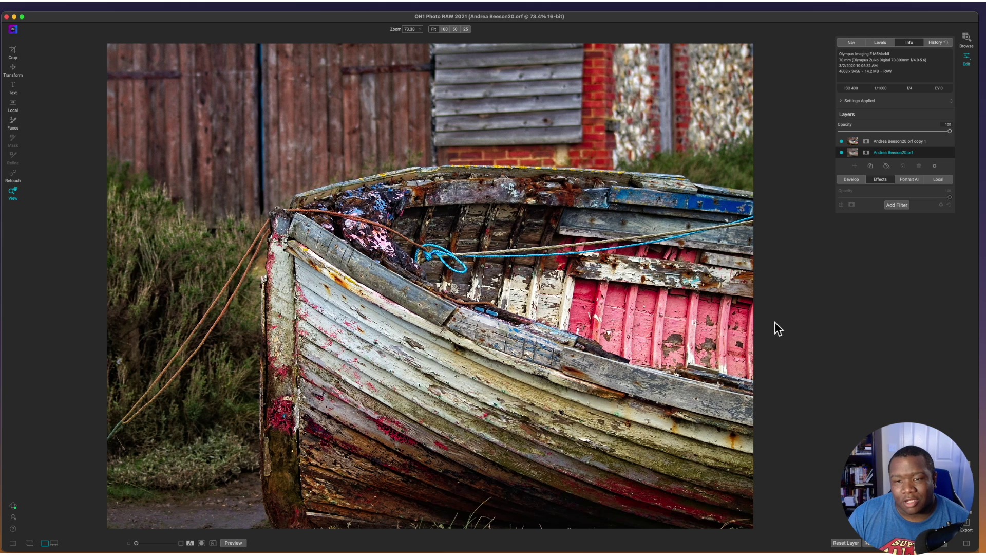
left_click(841, 142)
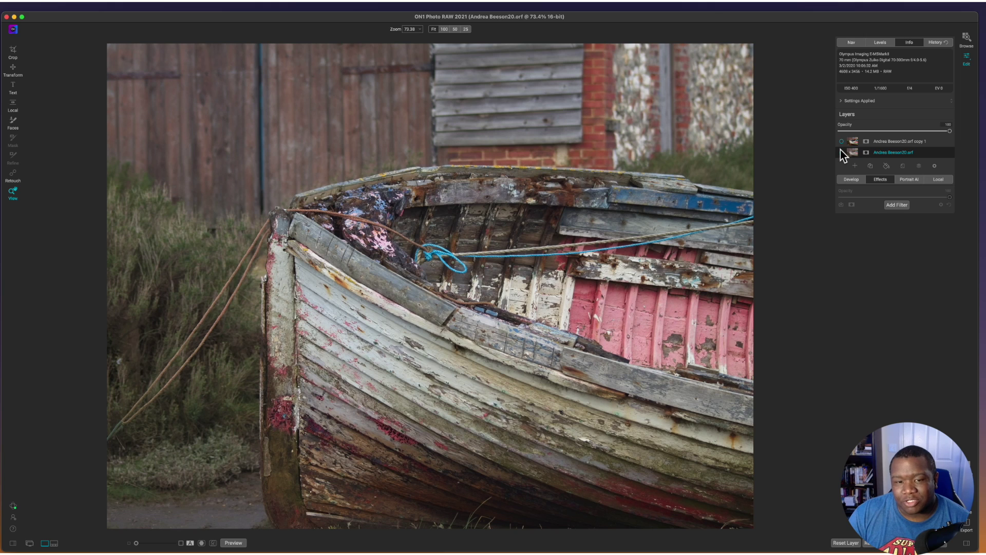
left_click(841, 142)
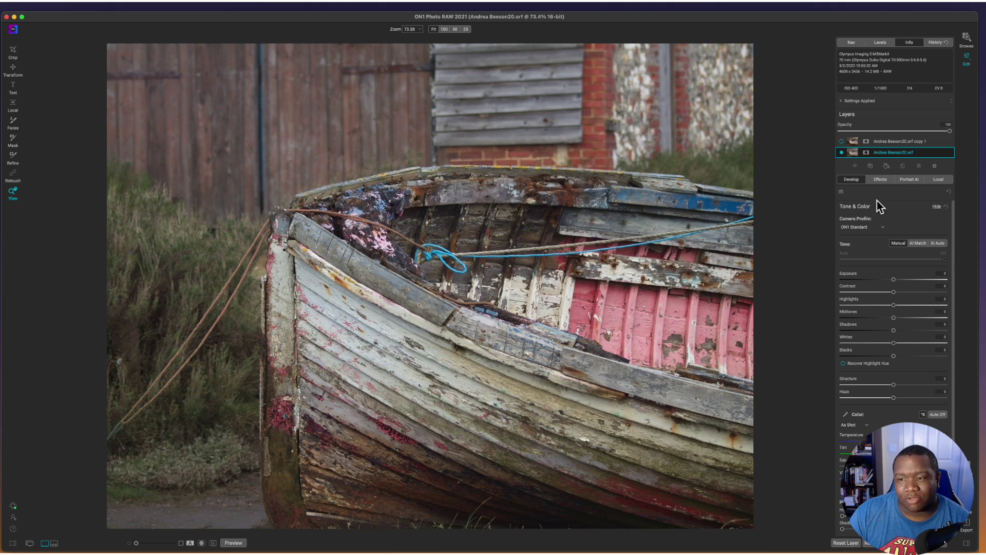
Add an HDR Look filter to the base boat layer from the Filters list.
left_click(883, 179)
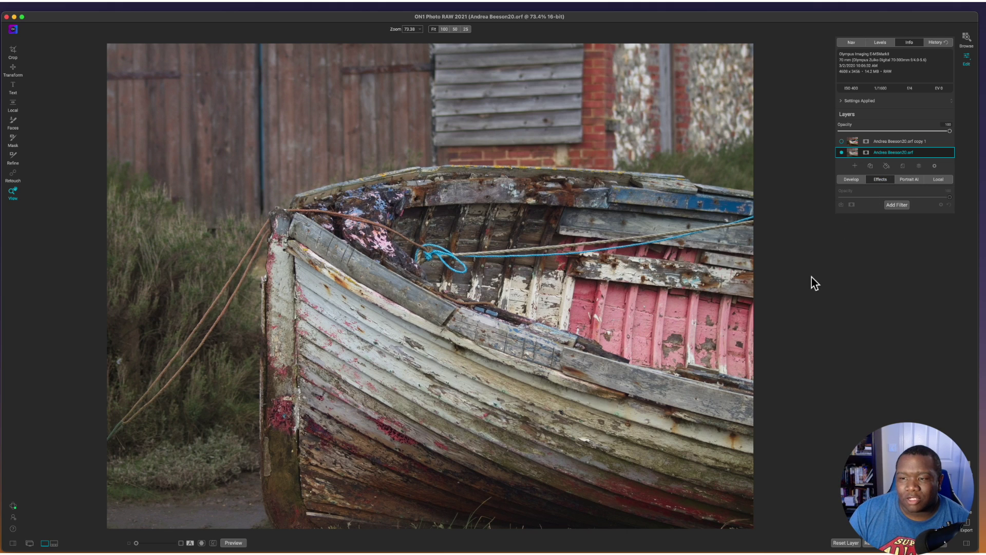
left_click(897, 205)
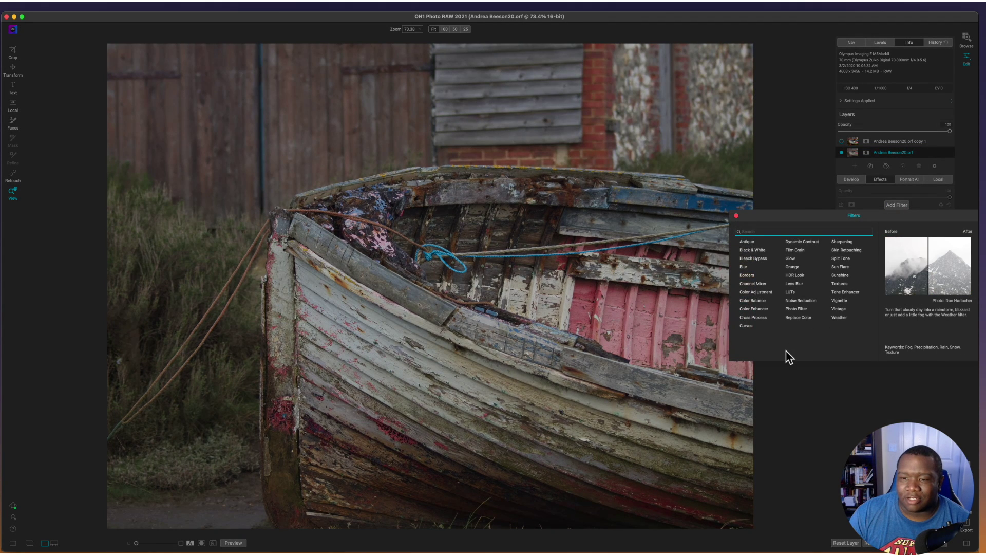
left_click(795, 275)
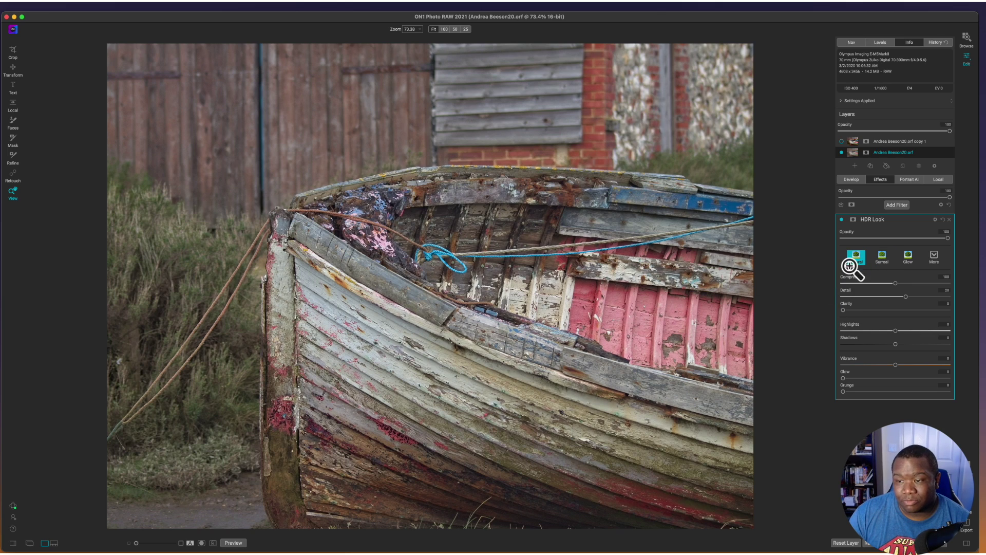
Try the Surreal and Glow HDR Look styles, then apply Subtle from the More presets.
left_click(882, 257)
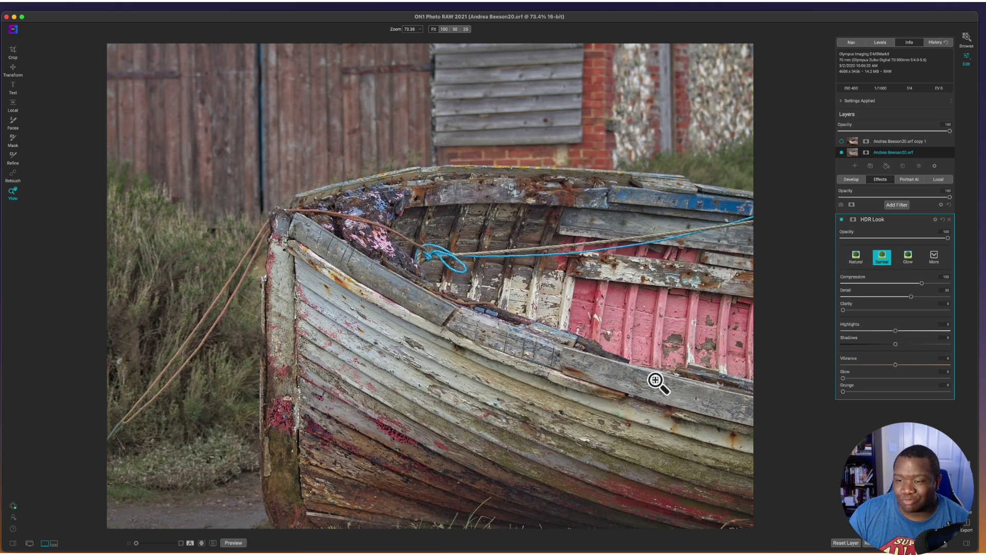
left_click(908, 258)
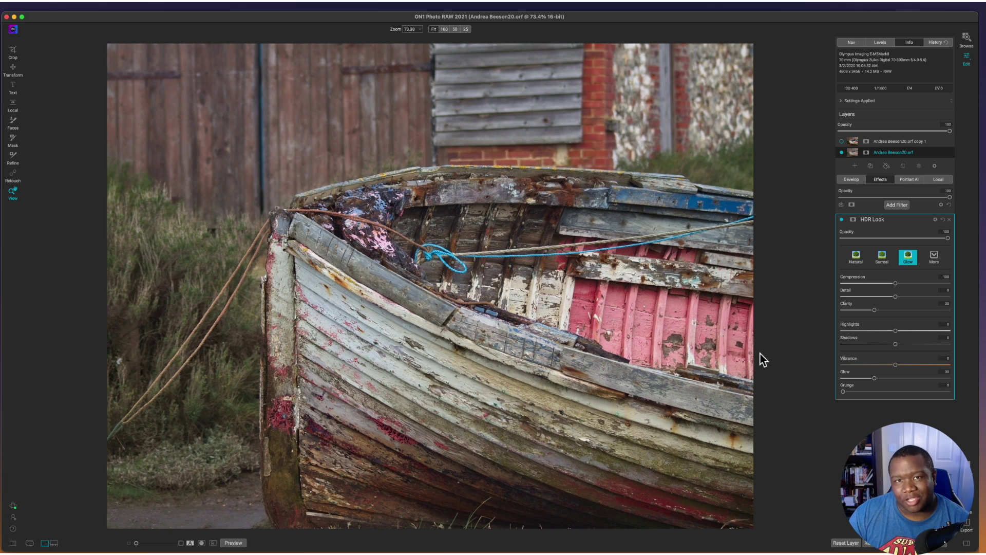
left_click(935, 257)
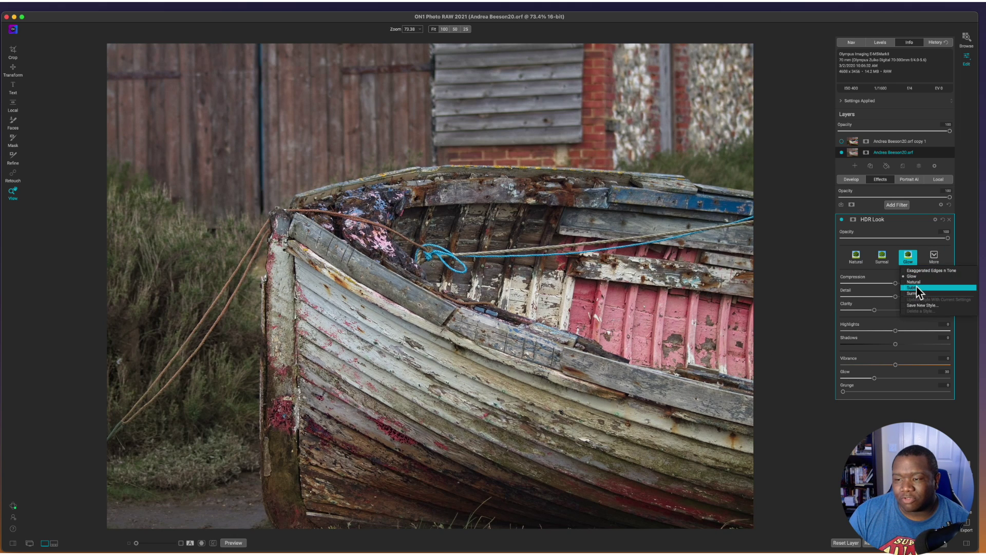
left_click(908, 289)
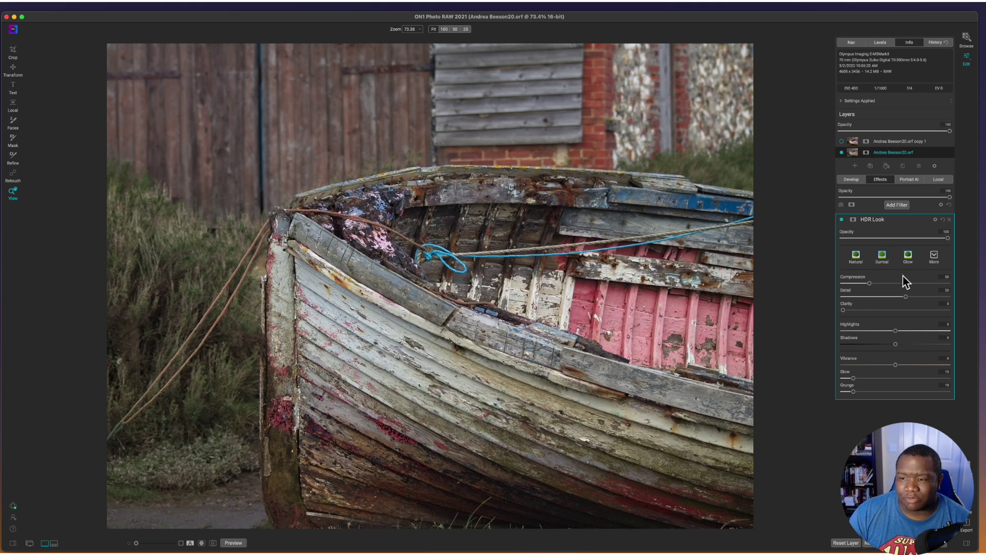
Apply the Surreal style, test Compression at 55, 187 and 94, then reset it to 100.
left_click(882, 257)
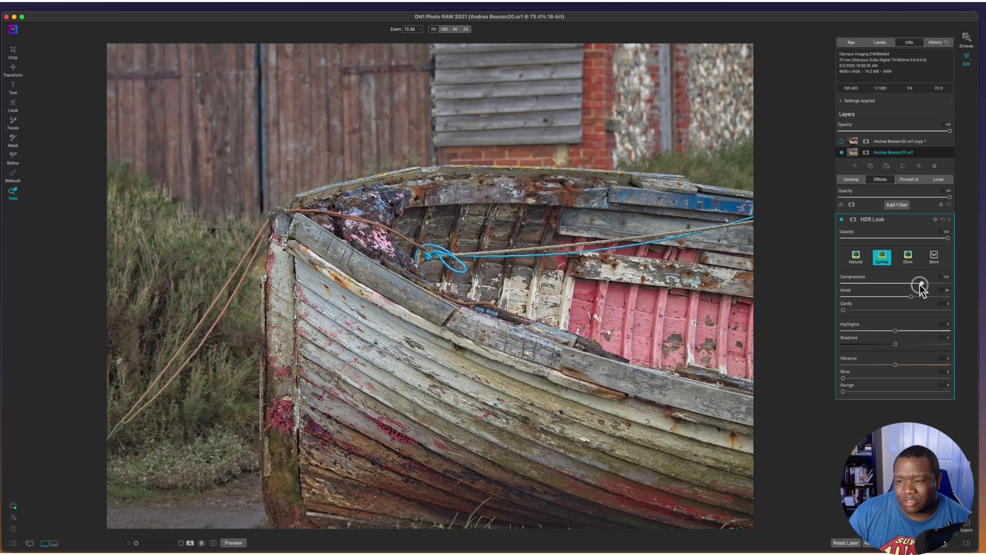
left_click_drag(920, 288, 841, 293)
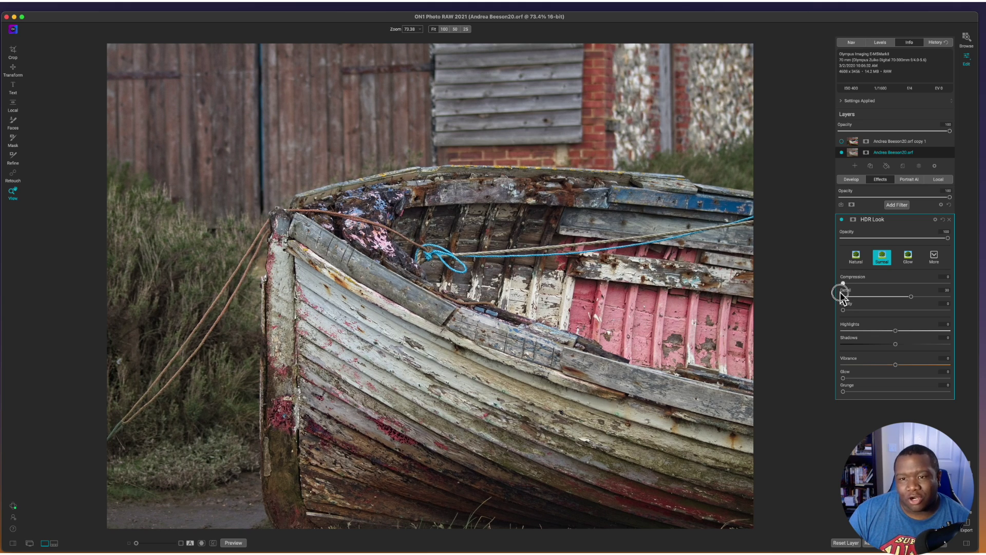
left_click_drag(842, 294, 900, 289)
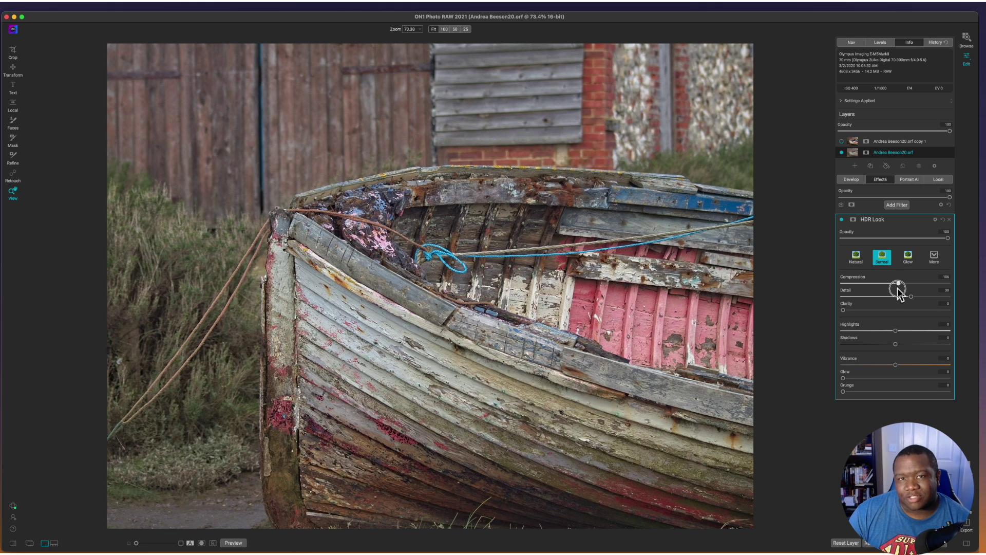
left_click_drag(898, 290, 860, 293)
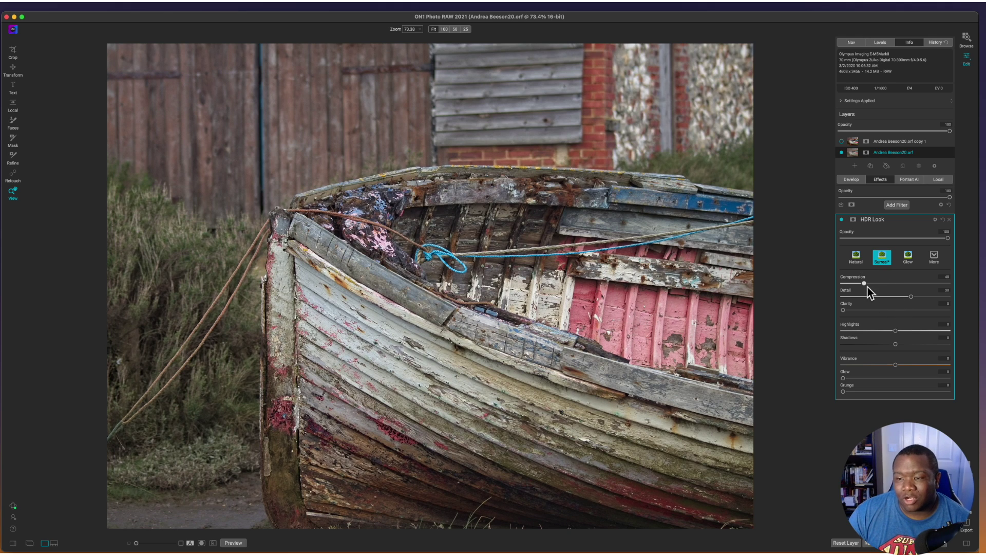
double_click(860, 284)
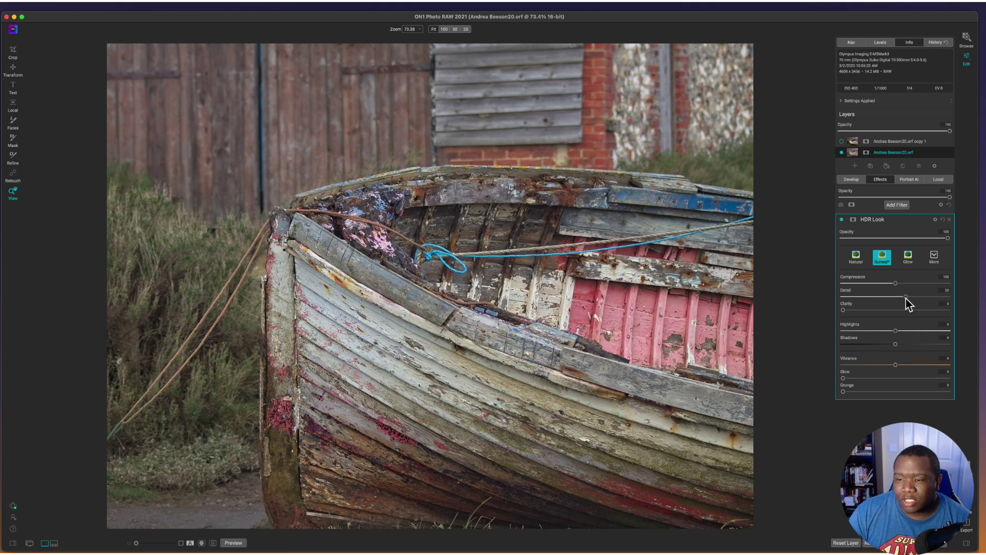
Try HDR Detail between -45 and 45 and Clarity at 19 and 39, ending with Detail at 18.
left_click_drag(905, 297, 928, 308)
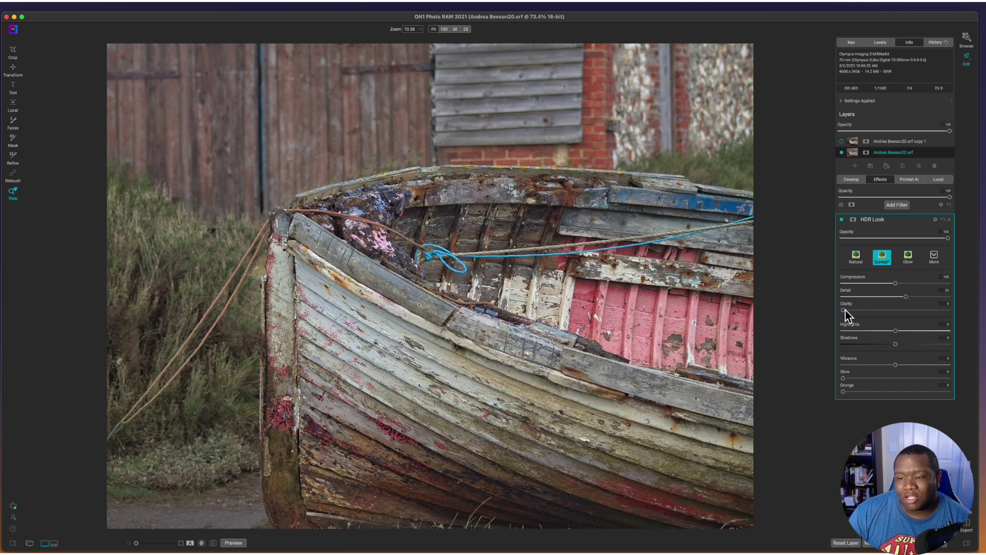
left_click_drag(843, 311, 893, 313)
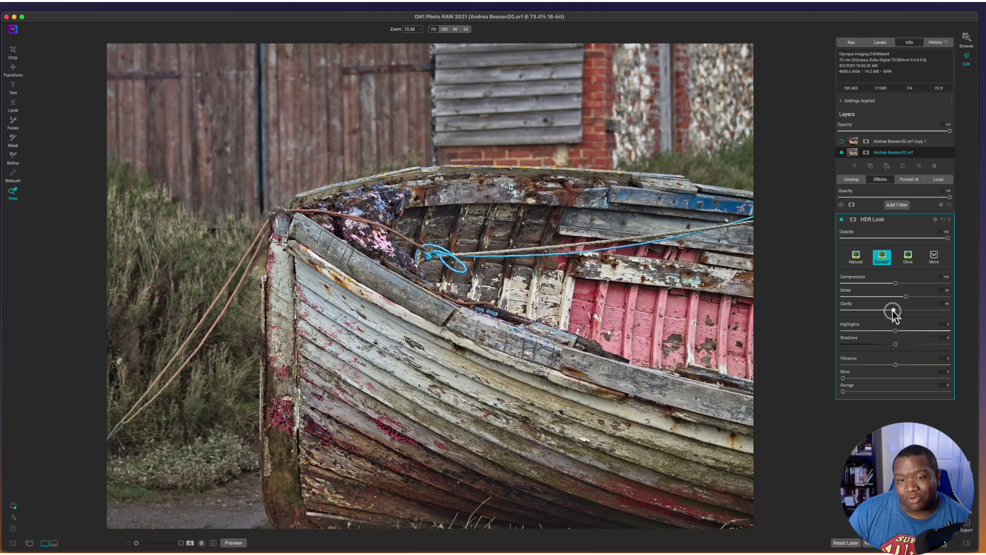
double_click(847, 303)
mouse_move(905, 297)
left_mouse_down()
mouse_move(940, 303)
mouse_move(917, 306)
left_mouse_up()
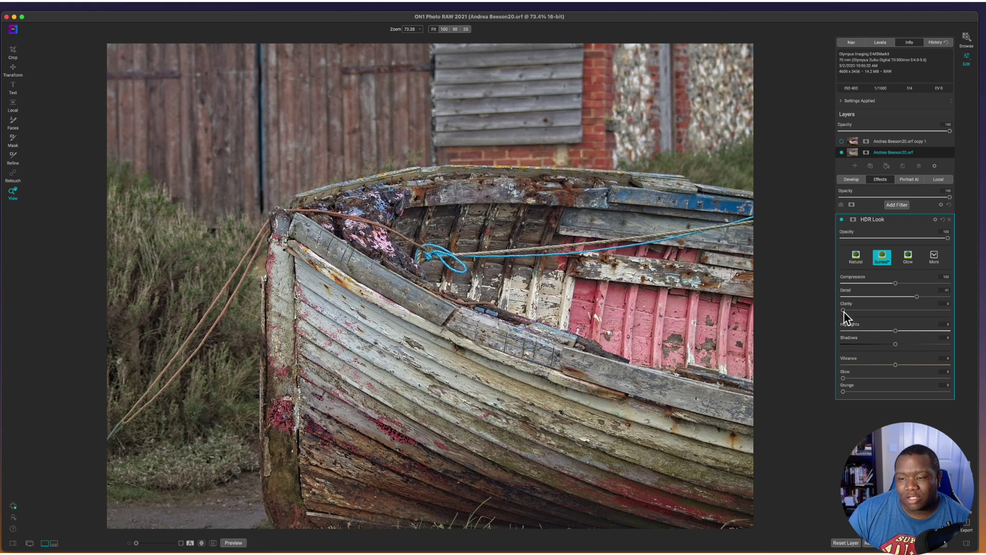
mouse_move(843, 311)
left_mouse_down()
mouse_move(915, 312)
mouse_move(835, 311)
mouse_move(843, 303)
left_mouse_up()
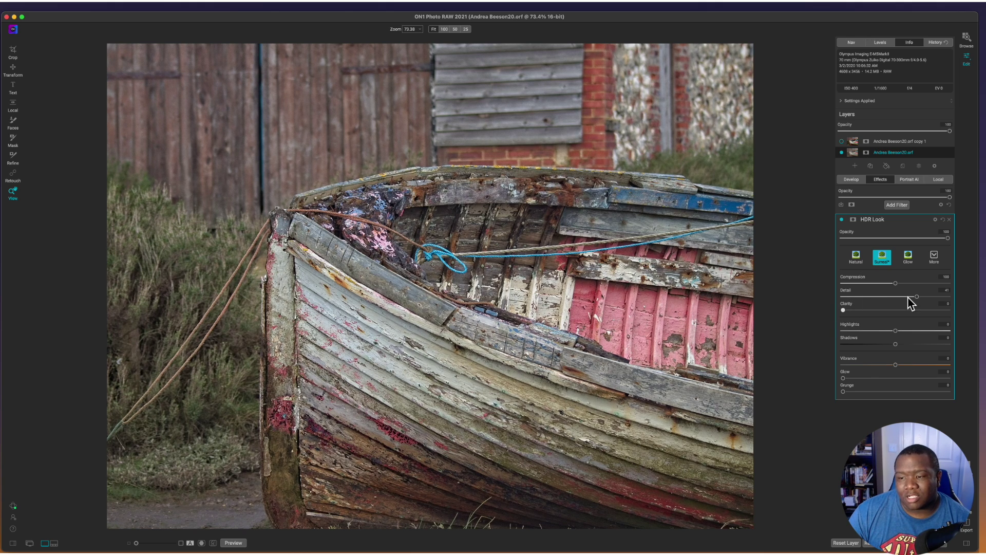
left_click_drag(913, 297, 905, 299)
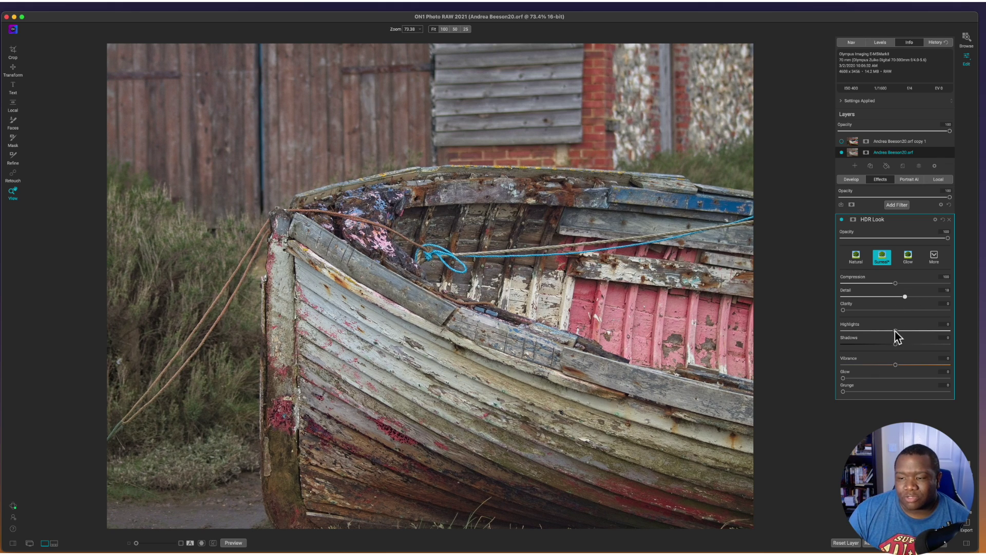
Pull Highlights to -17 and reset it to 0, then drop Shadows to -100.
mouse_move(896, 330)
left_mouse_down()
mouse_move(818, 342)
mouse_move(848, 333)
mouse_move(947, 341)
mouse_move(897, 341)
left_mouse_up()
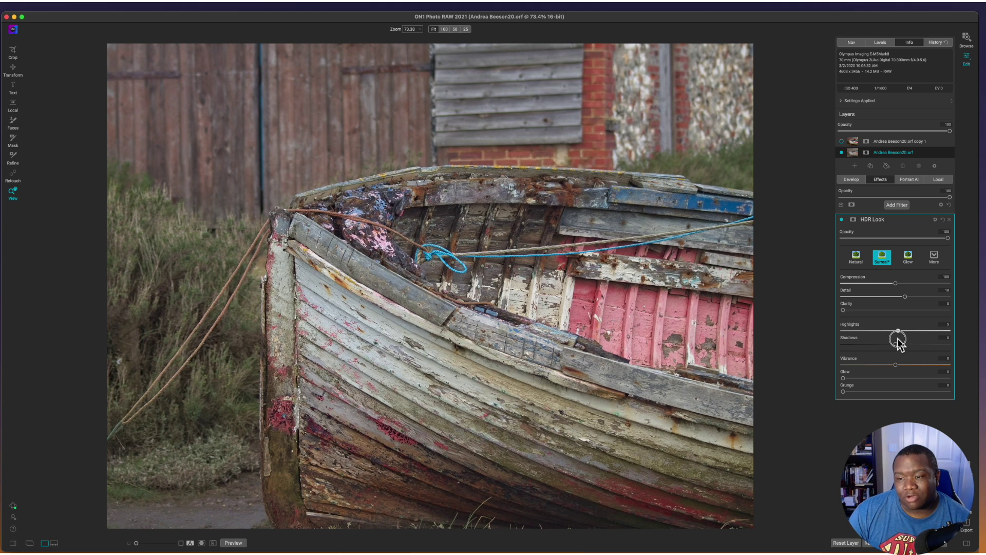
double_click(848, 326)
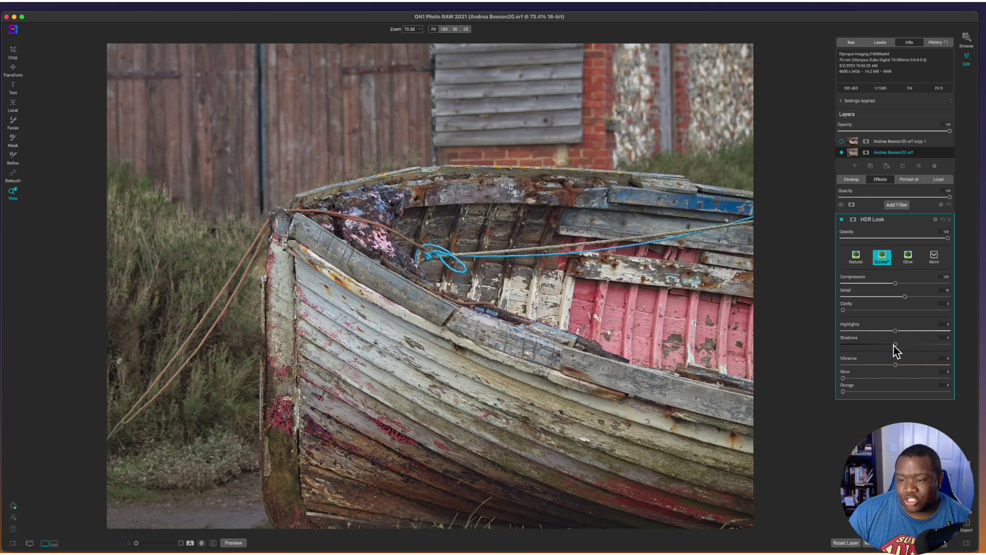
mouse_move(894, 343)
left_mouse_down()
mouse_move(840, 343)
mouse_move(942, 343)
mouse_move(907, 344)
left_mouse_up()
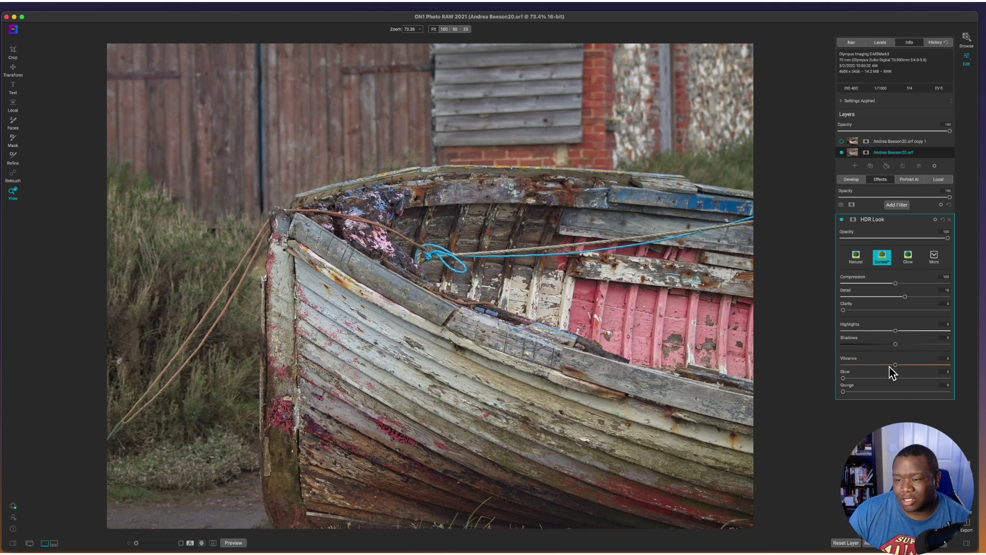
Swing Vibrance from -20 up high and back down to tone down the saturation.
left_click_drag(895, 364, 827, 368)
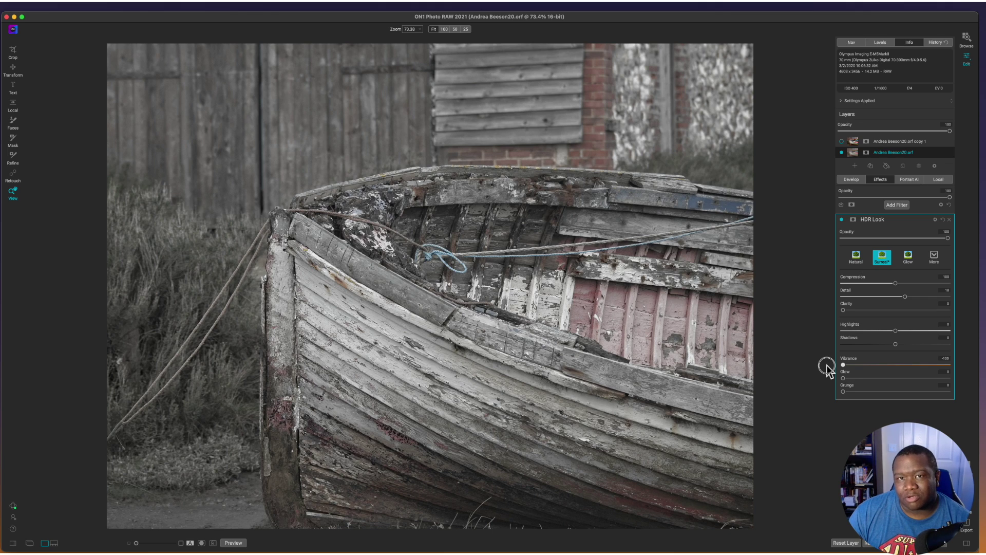
left_click_drag(827, 366, 950, 362)
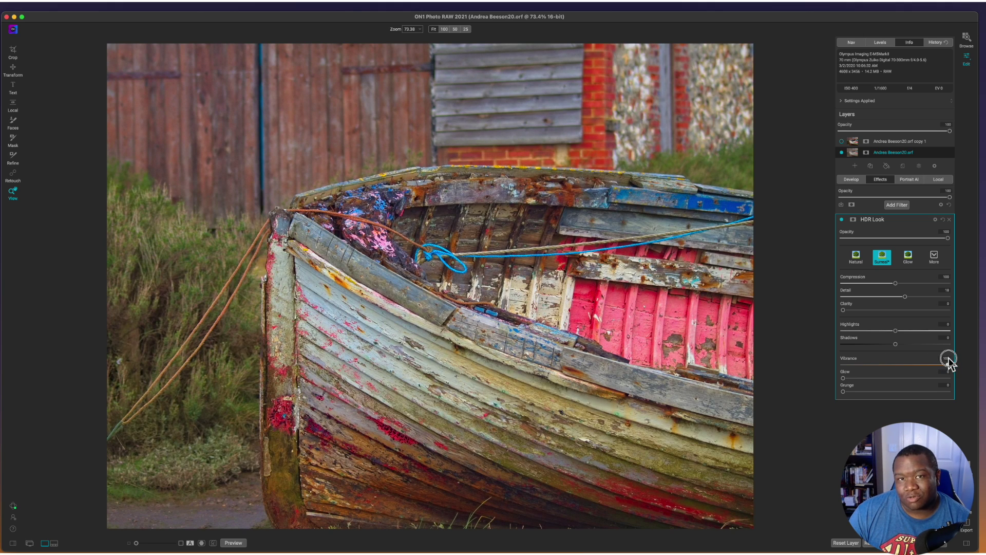
left_click_drag(949, 359, 864, 367)
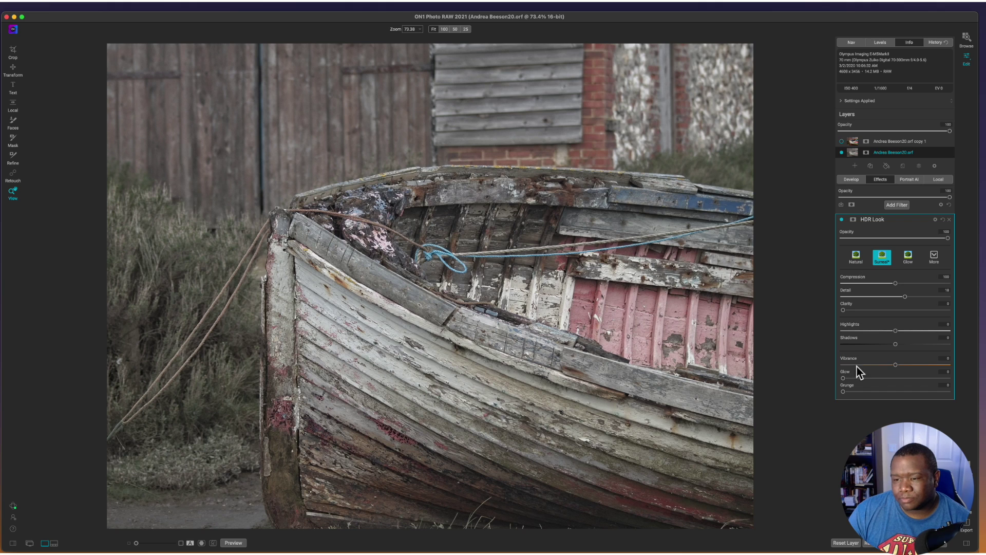
double_click(857, 366)
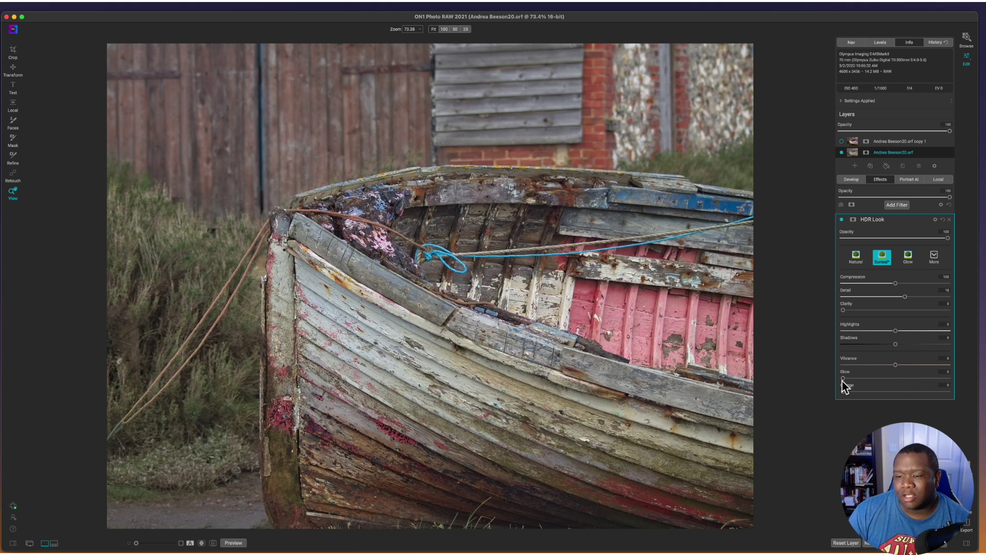
left_click_drag(843, 378, 880, 394)
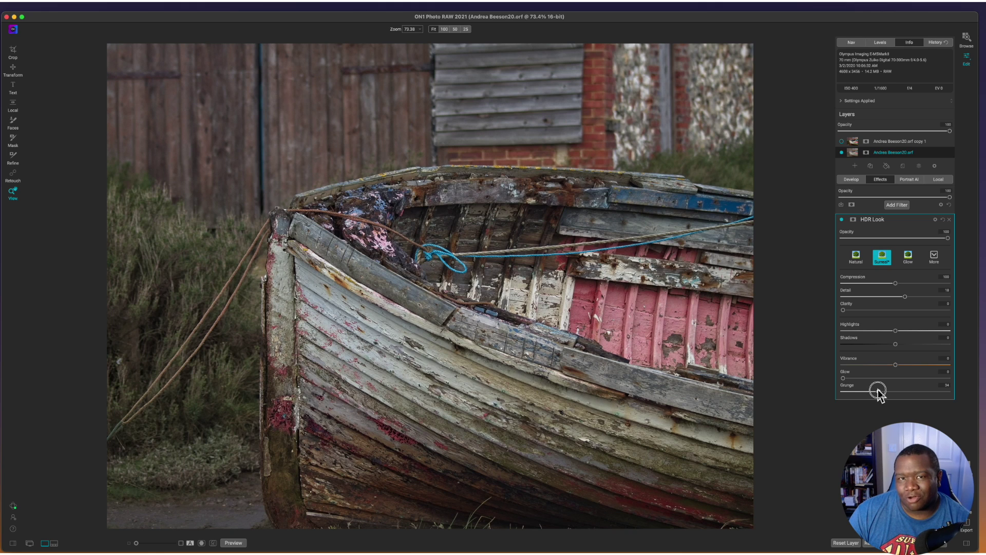
left_click_drag(879, 392, 844, 394)
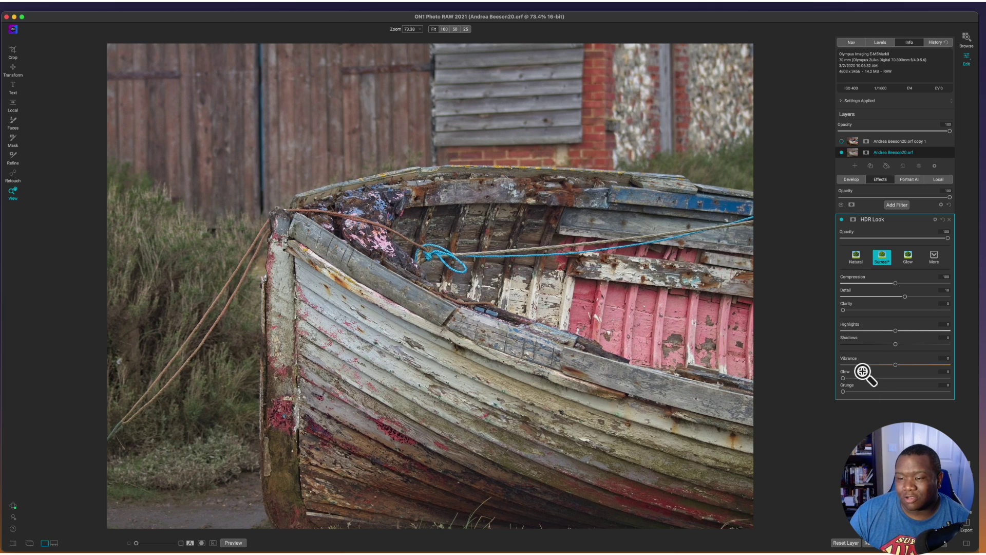
Select and hide the 'copy 1' layer and expand its Curves w/ Overlay Blend mode filter.
left_click(896, 220)
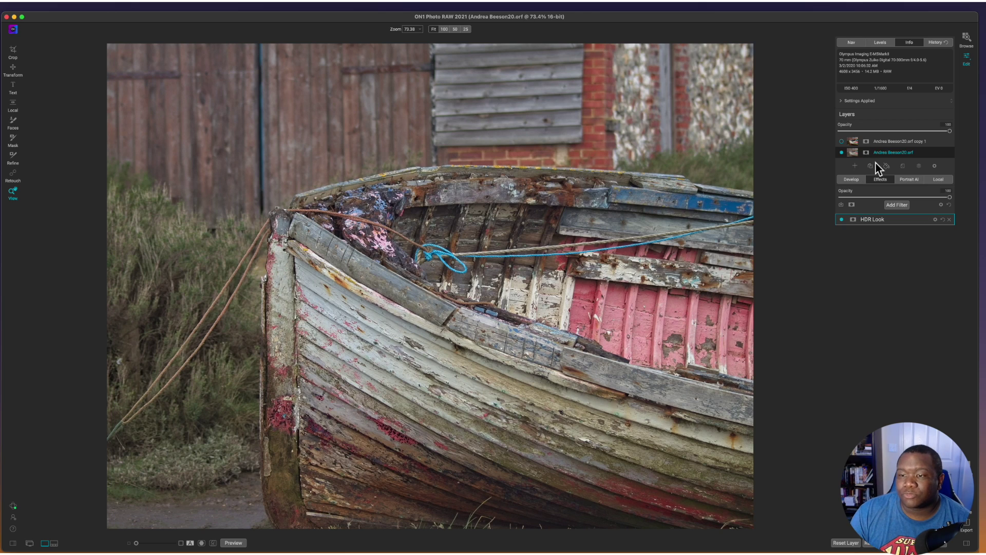
left_click(842, 143)
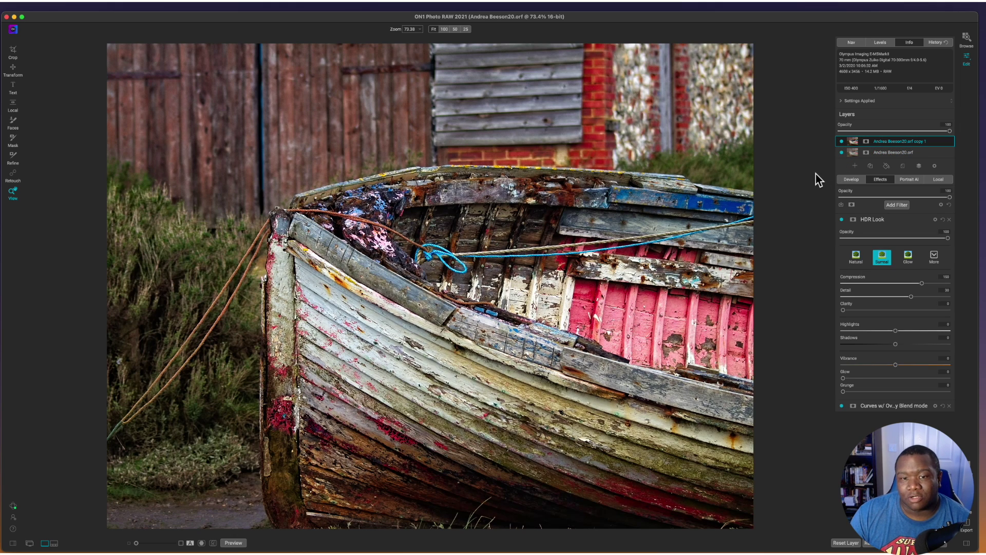
left_click(842, 144)
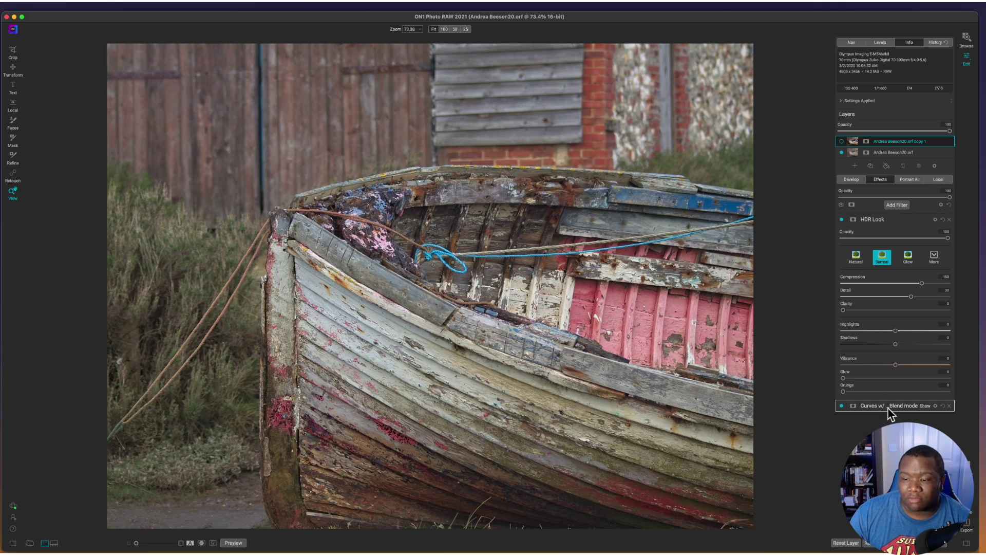
left_click(887, 406)
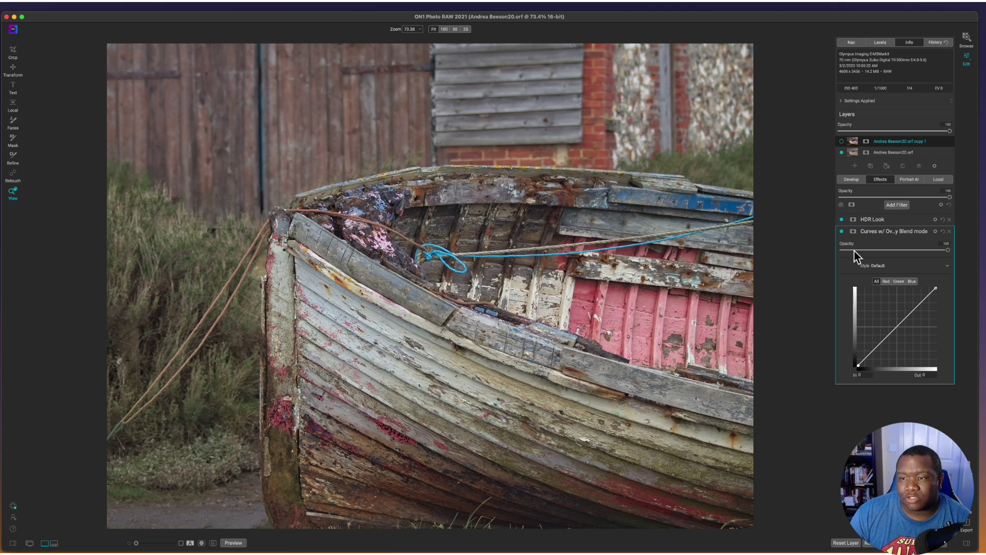
Add a Curves filter to the original boat layer and bring up its blend mode list.
left_click(894, 153)
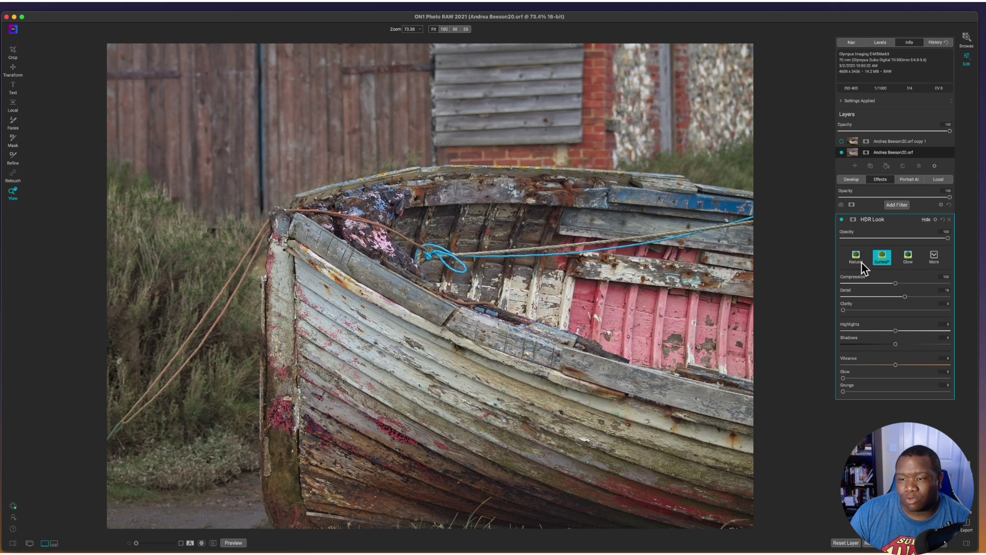
left_click(896, 205)
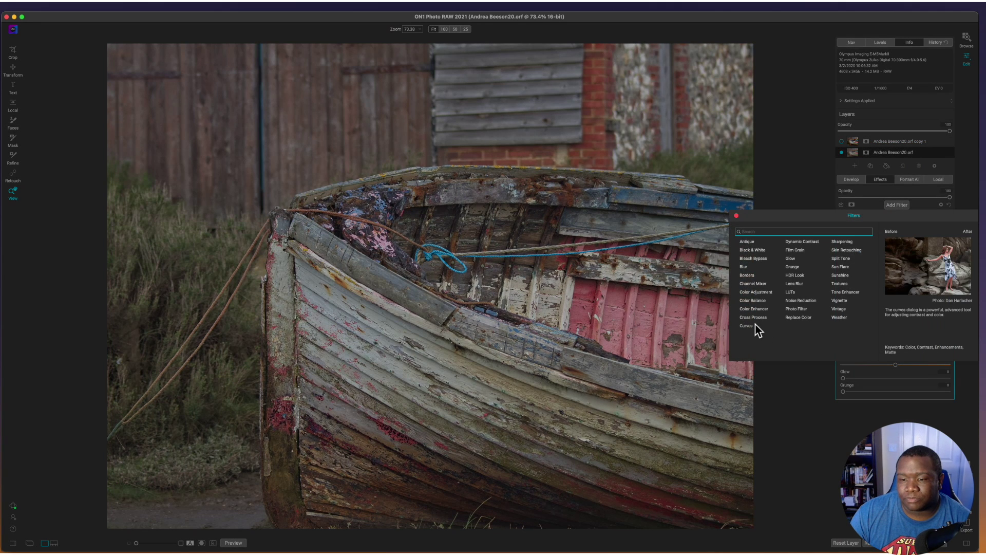
left_click(747, 326)
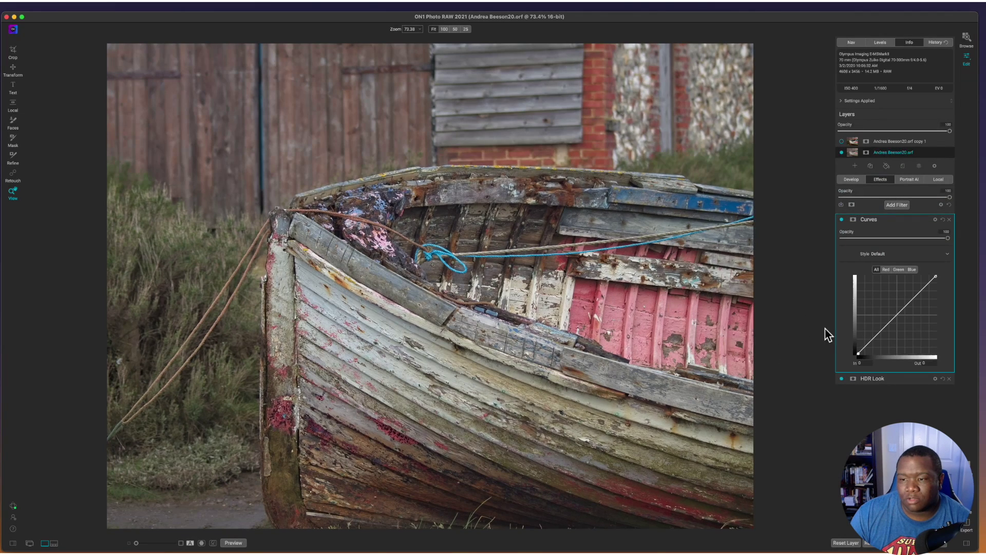
left_click(935, 220)
left_click(906, 255)
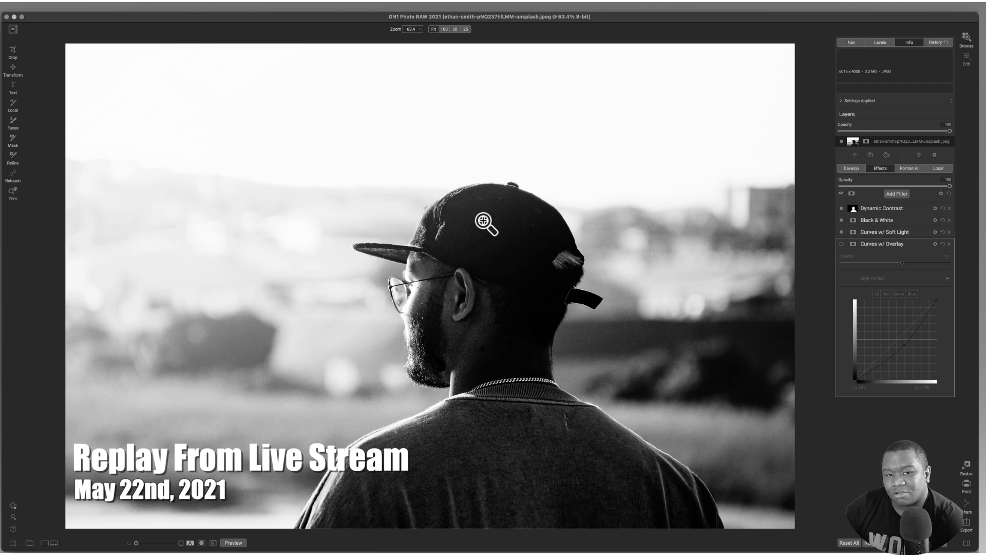
Zoom to 100% on the cap, disable Curves w/ Soft Light and enable Curves w/ Overlay.
left_click(483, 221)
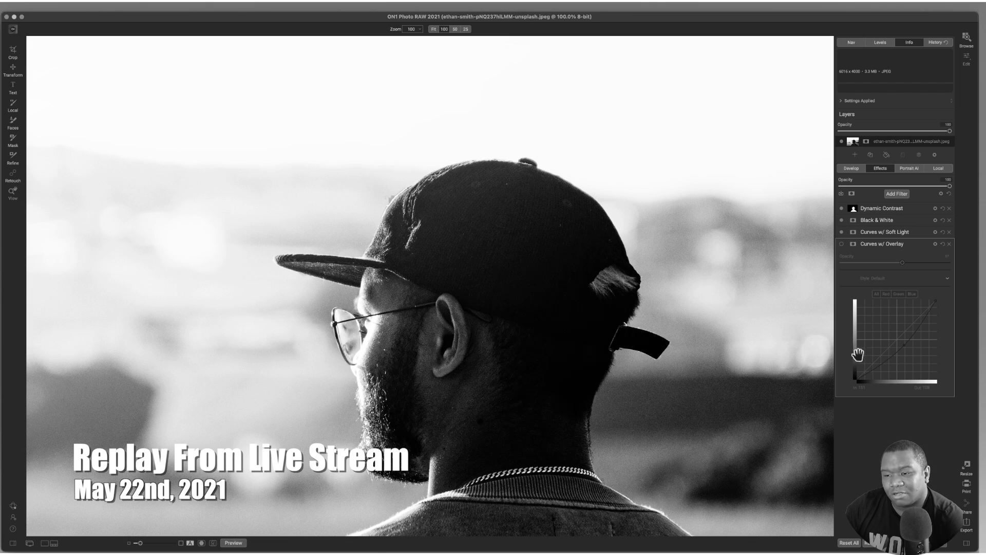
left_click(841, 232)
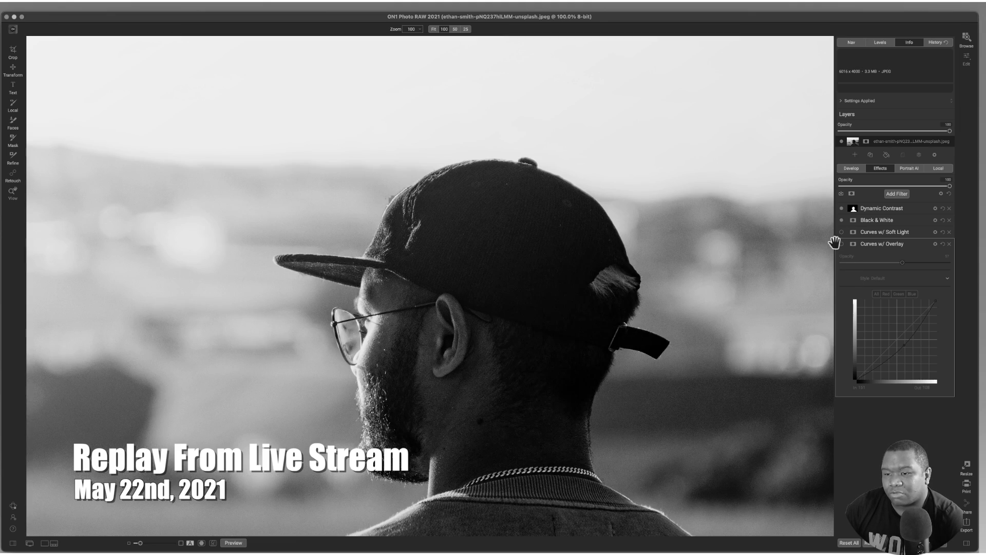
left_click(841, 244)
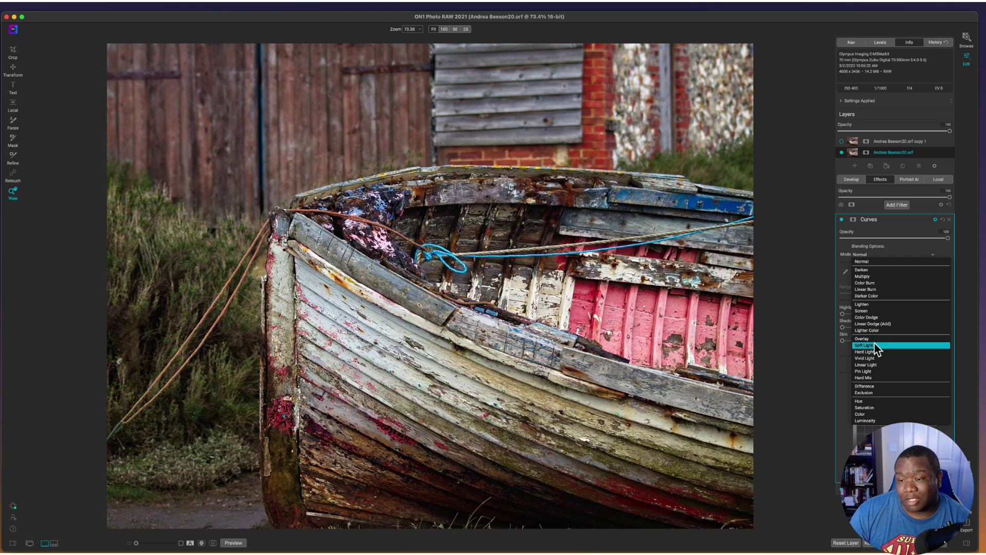
Compare Soft Light against Overlay for the Curves blend mode, settling on Overlay.
left_click(872, 345)
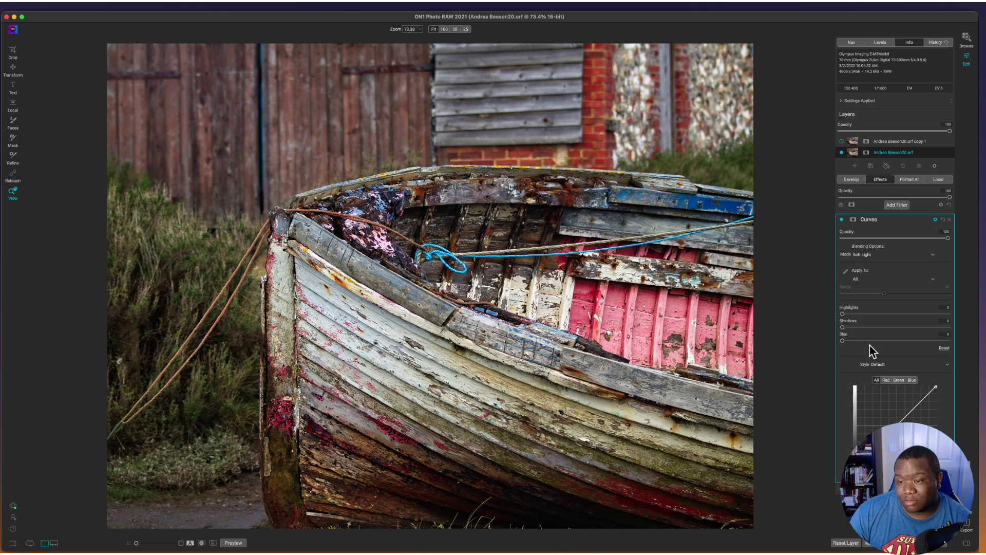
left_click(880, 256)
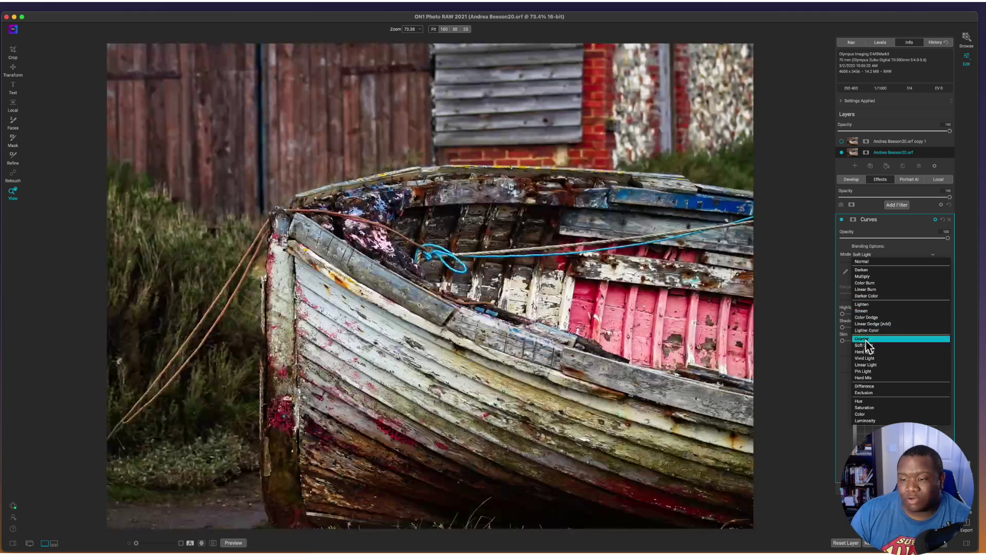
left_click(861, 346)
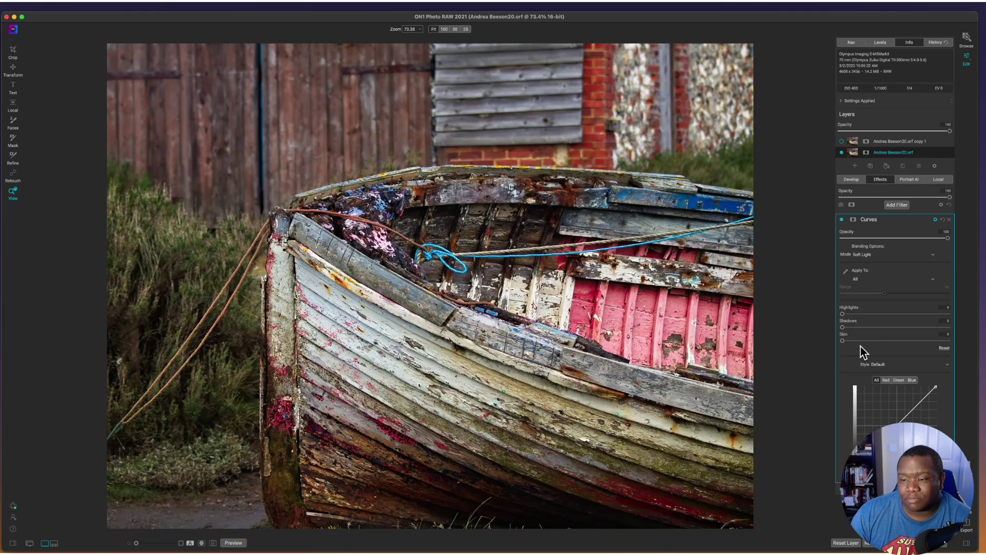
left_click(875, 255)
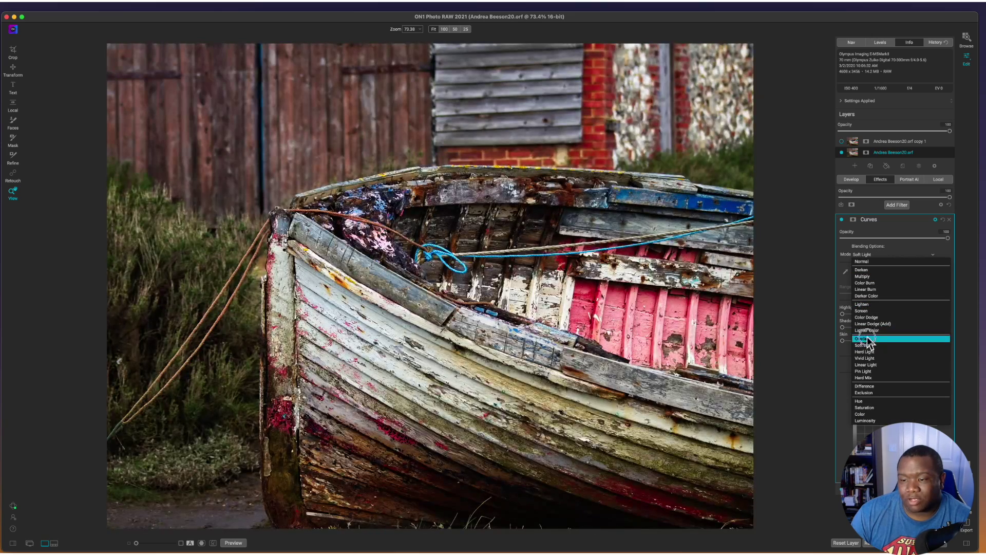
left_click(867, 339)
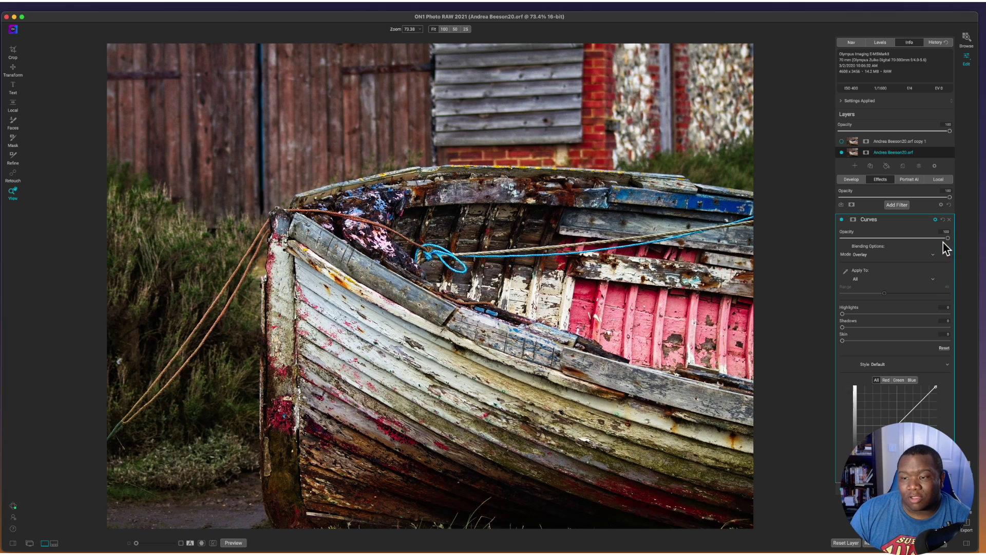
Lower the Overlay Curves filter's opacity from 100 to about 89.
left_click_drag(949, 239, 922, 239)
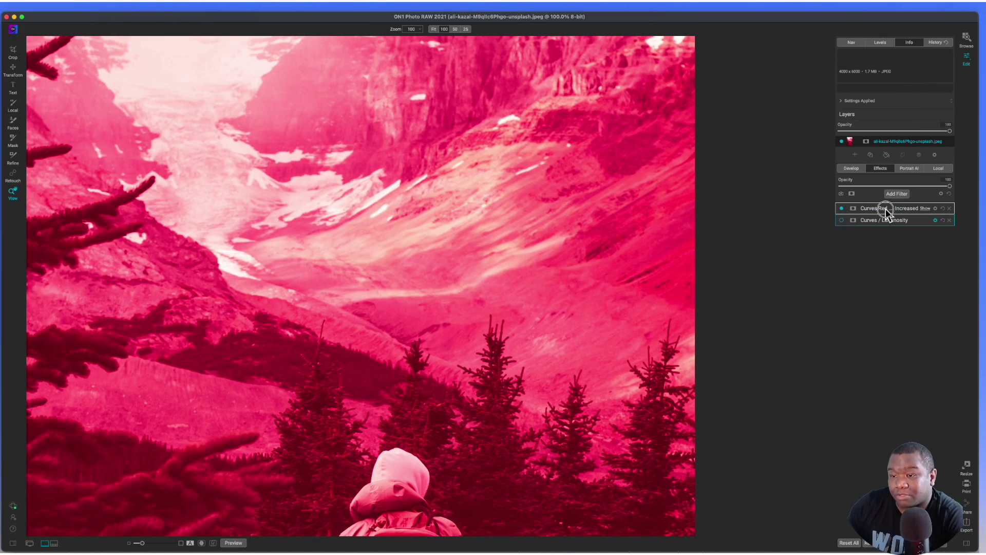
Expand the Curves Red Channel Increased filter and show its Blending Options.
left_click(881, 210)
left_click(935, 209)
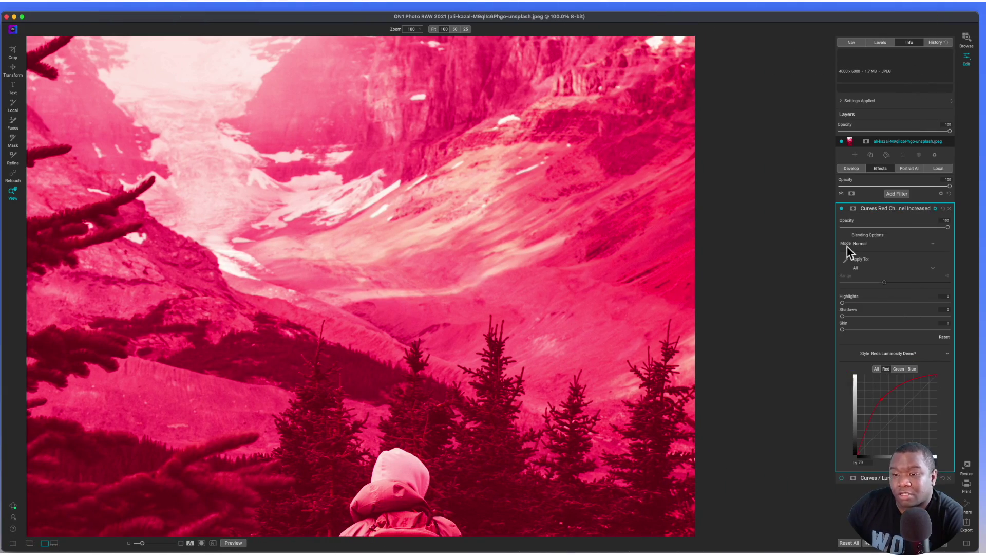